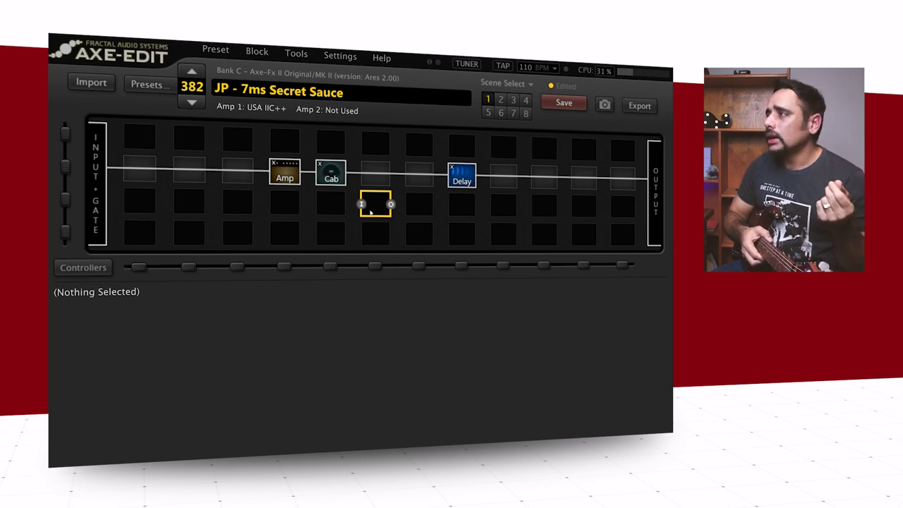
Step: Show the Amp block's parameters, then the Cab 1 block's F108 4x12 Petrucci V30 Mix settings
click(287, 177)
click(330, 179)
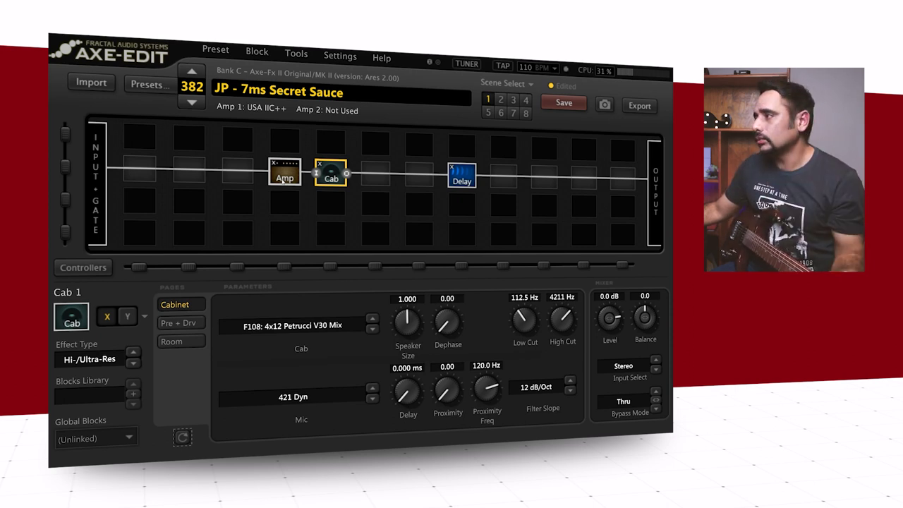
Step: Review the Amp settings and GEQ page, the Cab, then the 500 ms Ping-Pong Delay 1
click(283, 180)
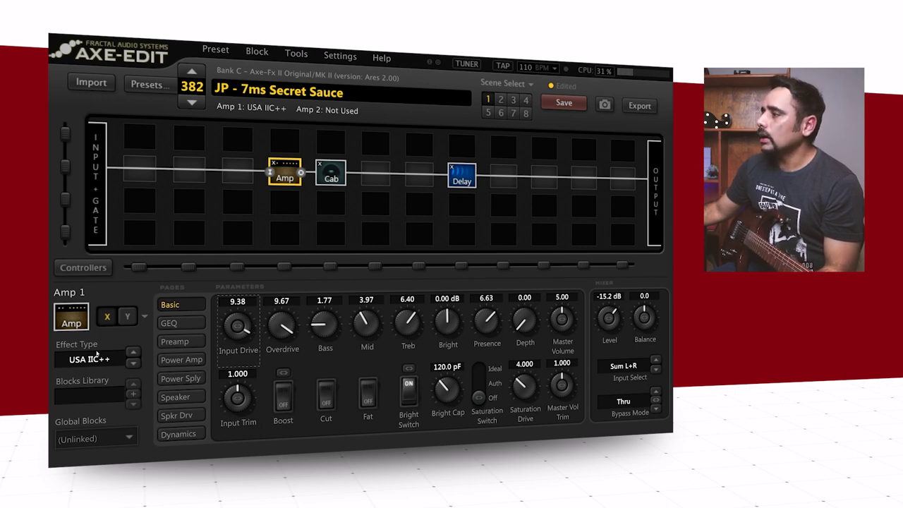
click(166, 324)
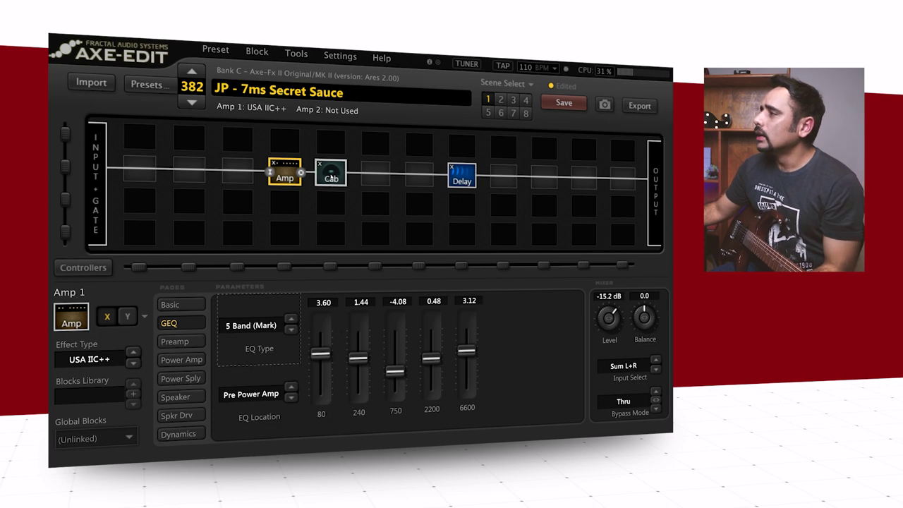
click(330, 172)
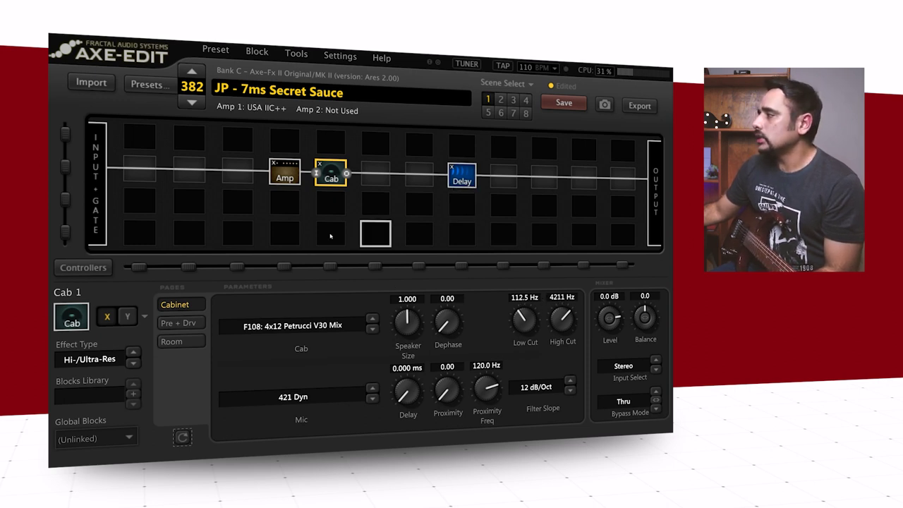
click(452, 168)
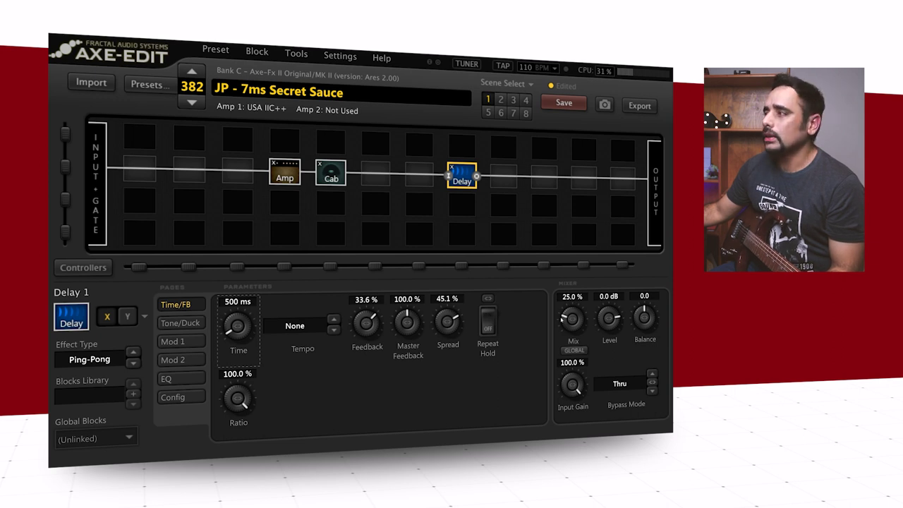
Step: View the Ping-Pong delay's EQ page, then deselect all blocks in the grid
click(195, 377)
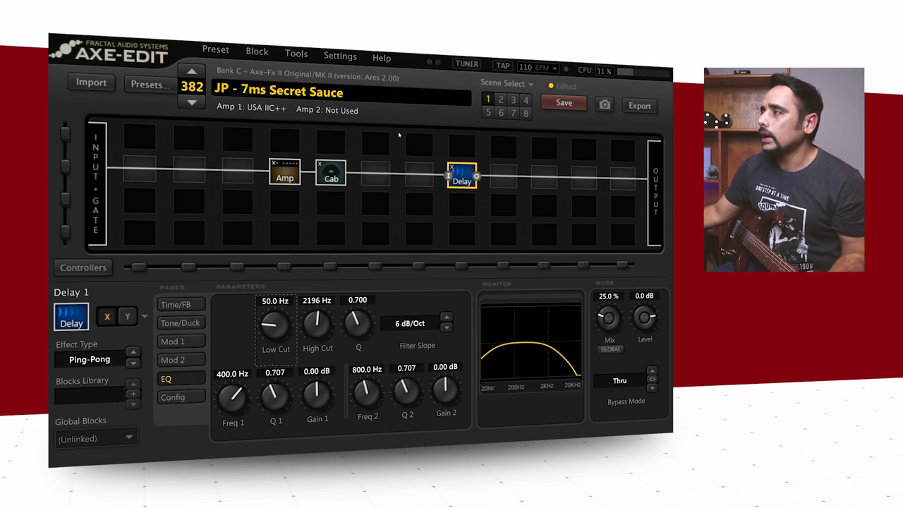
click(374, 232)
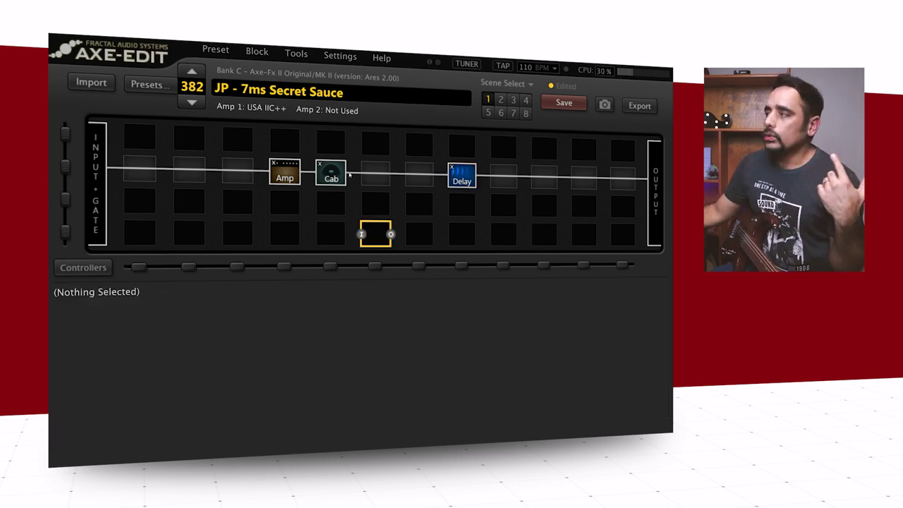
Step: Insert a Delay block into the empty top-row cell beside Cab
click(376, 139)
right_click(377, 139)
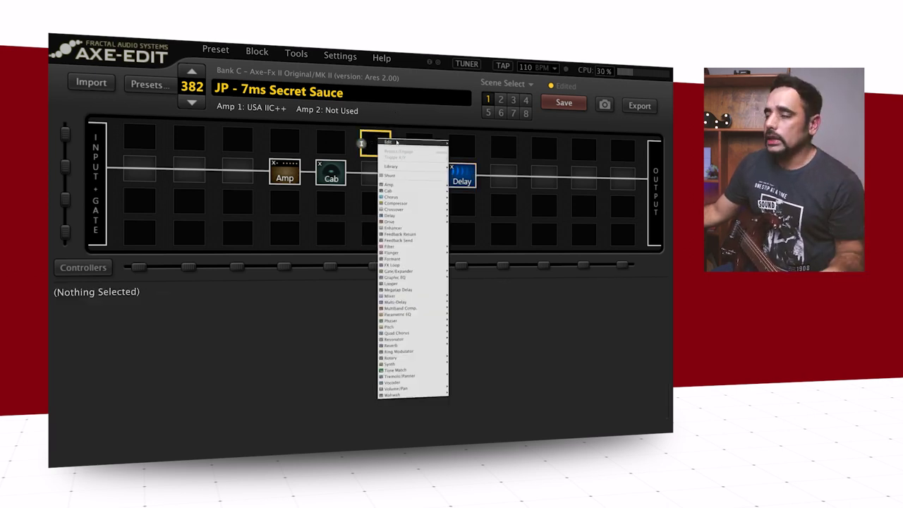
click(461, 223)
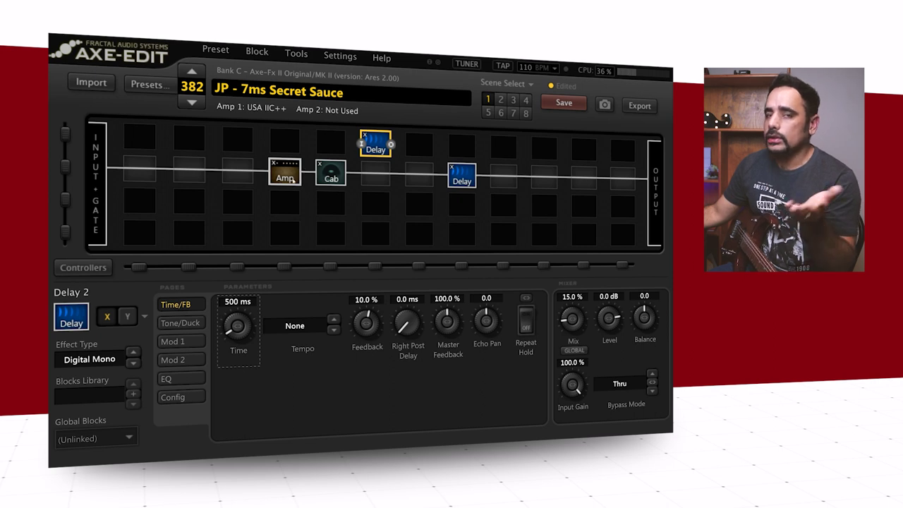
Step: Set the new Digital Mono delay to 7 ms time, 0% feedback and 100% mix
double_click(248, 302)
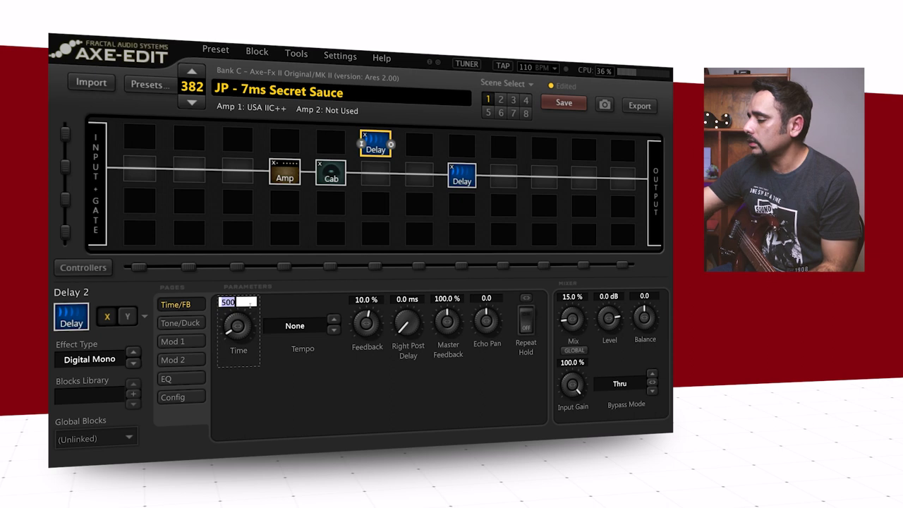
text(7)
key(Return)
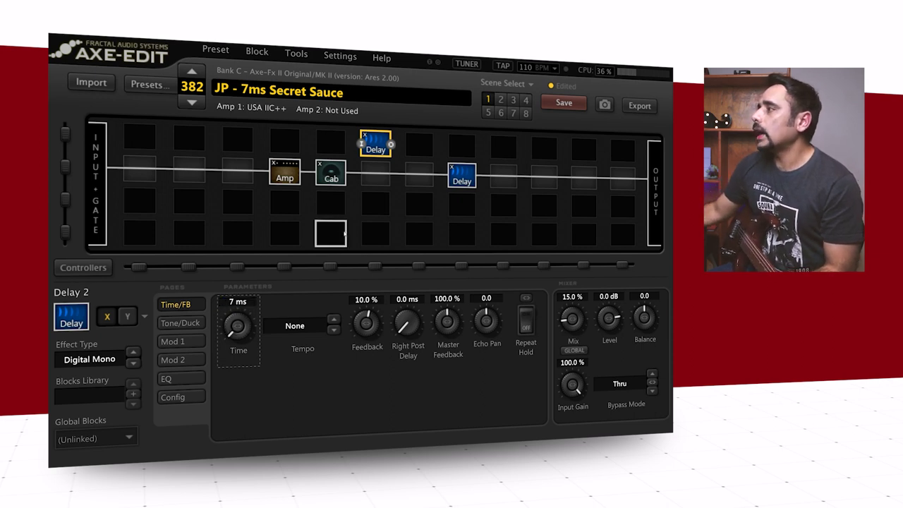
double_click(366, 300)
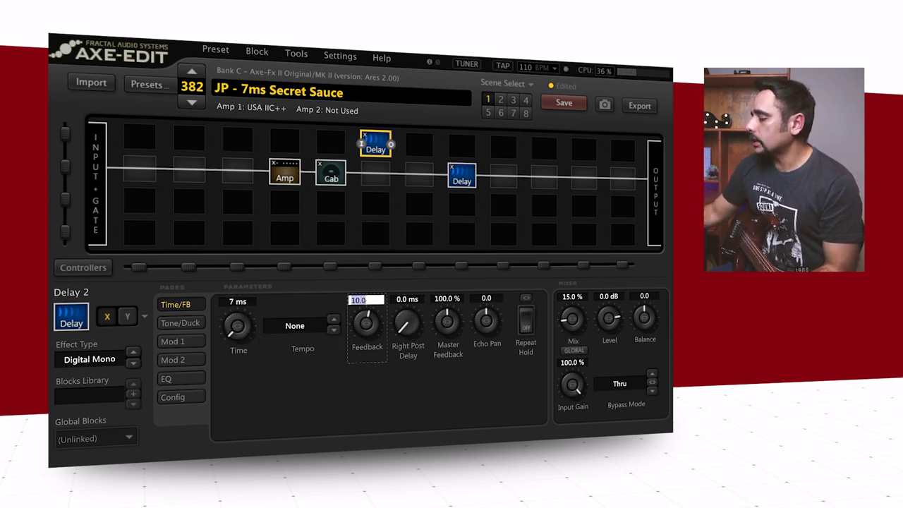
text(0)
key(Return)
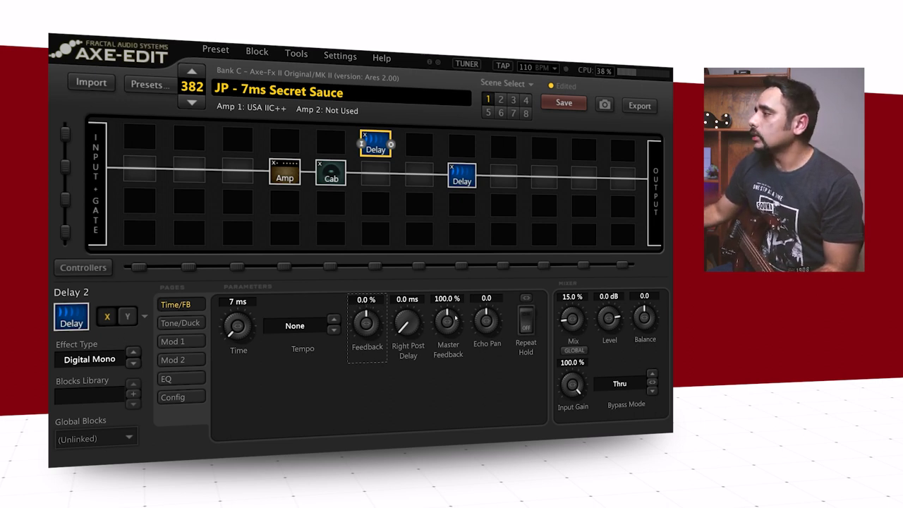
drag(565, 321, 649, 140)
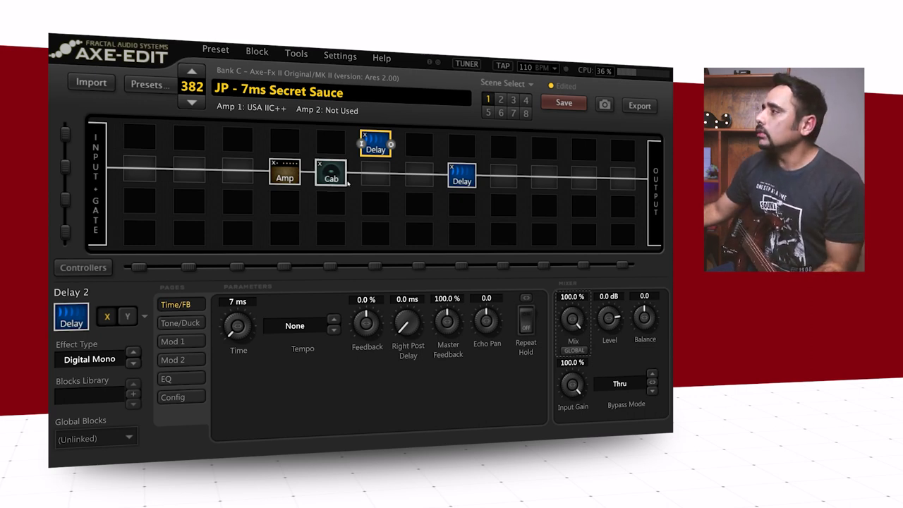
Step: Wire Cab's output into the new 7 ms delay as a parallel branch
drag(347, 174, 404, 175)
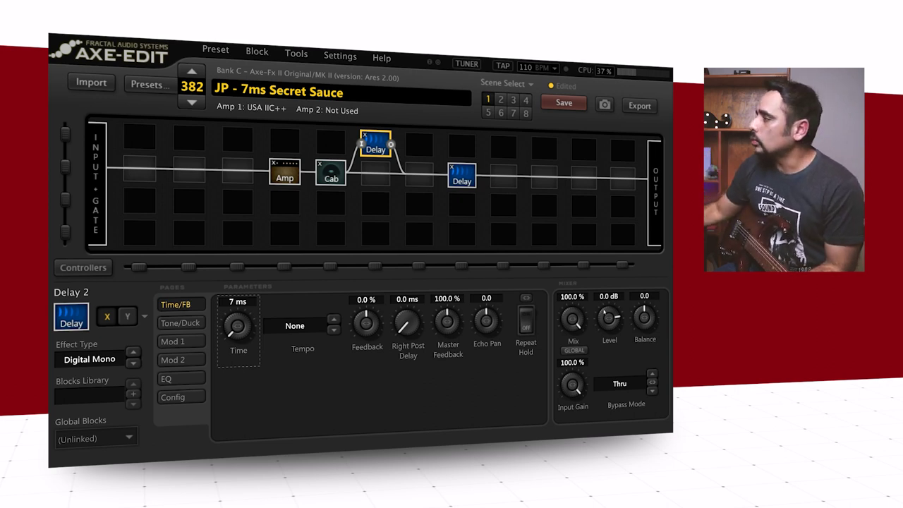
Step: Set the 7 ms delay's output level to -9.0 dB and select the empty slot after it
double_click(609, 296)
text(-)
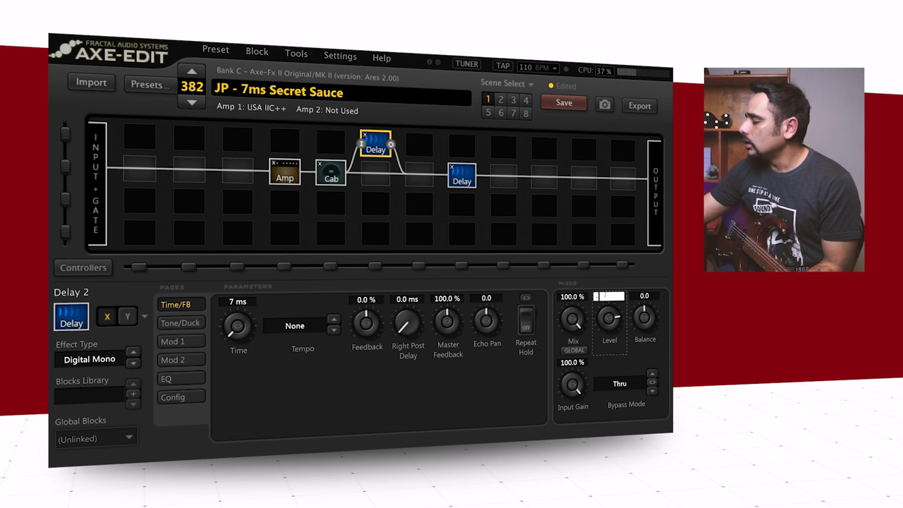
text(9)
key(Return)
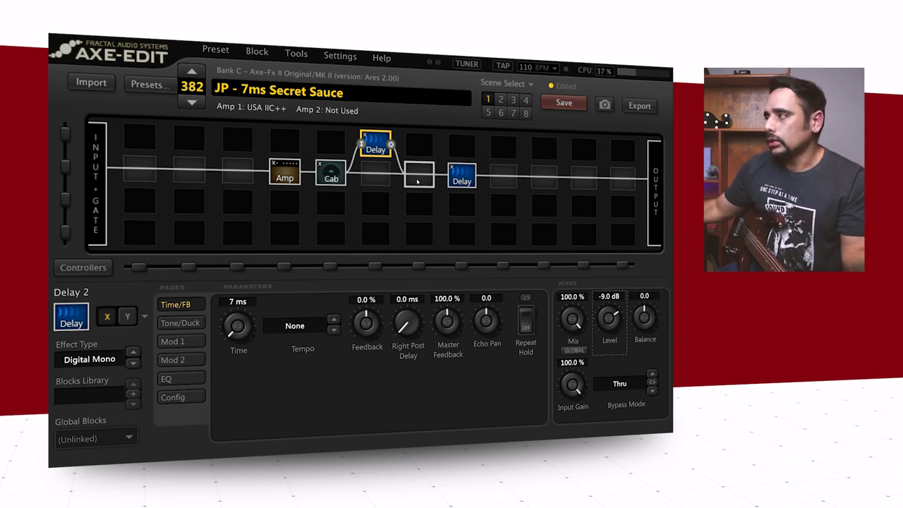
click(417, 181)
Step: Insert a Mixer block into the slot just before the Ping-Pong delay
right_click(417, 181)
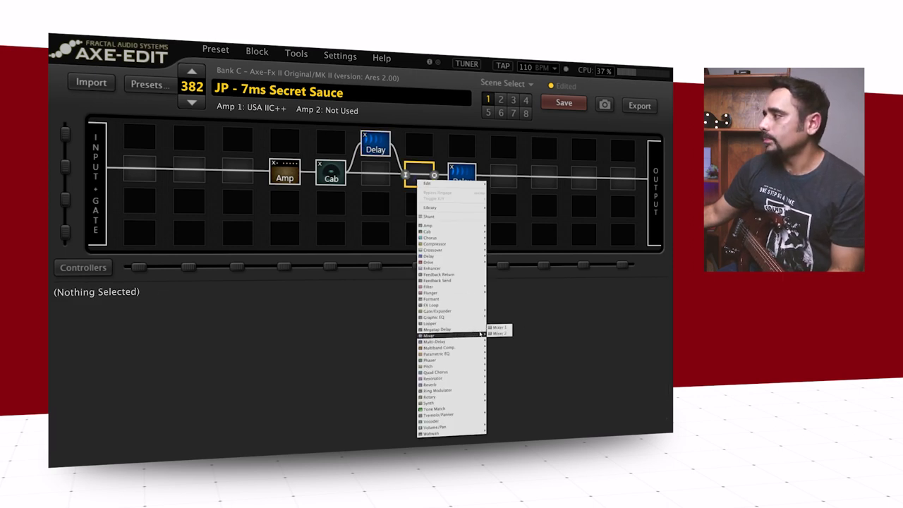
click(496, 328)
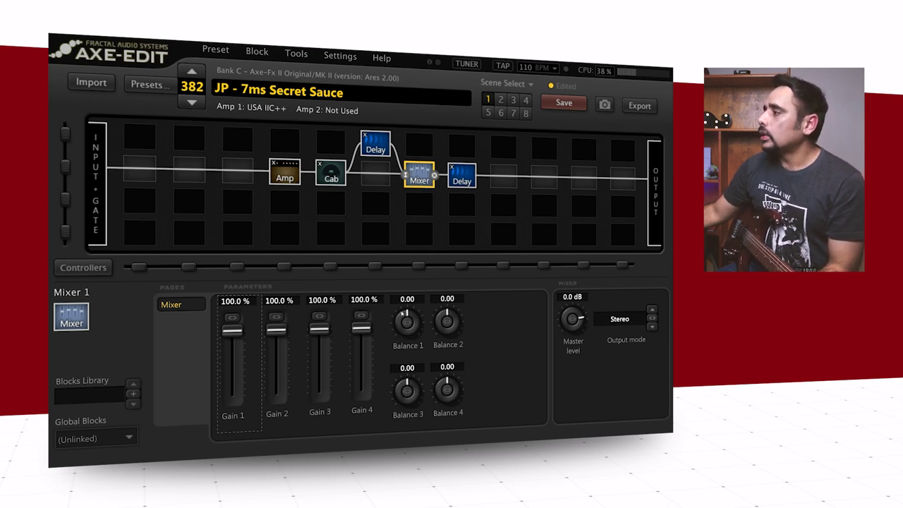
Step: Pan Mixer Balance 1 to -100 and Balance 2 to 100, then select the upper Delay
drag(405, 314, 402, 332)
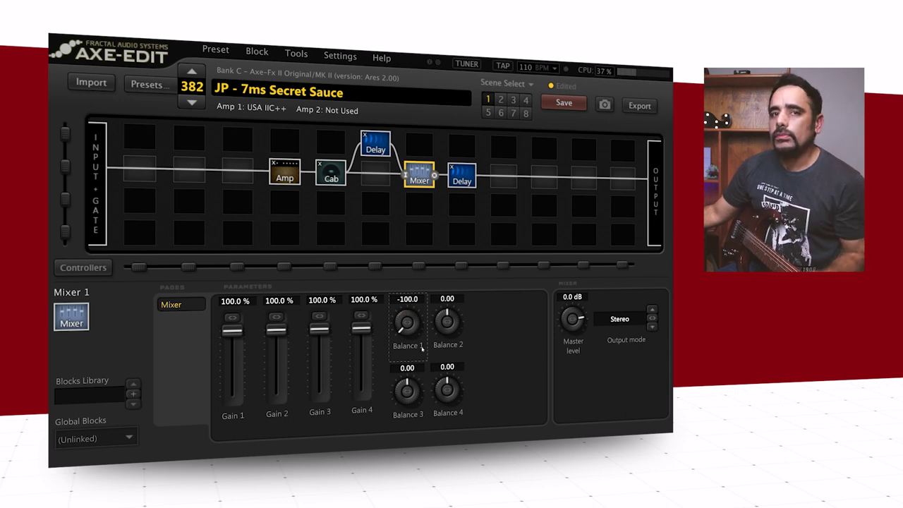
drag(446, 322, 447, 144)
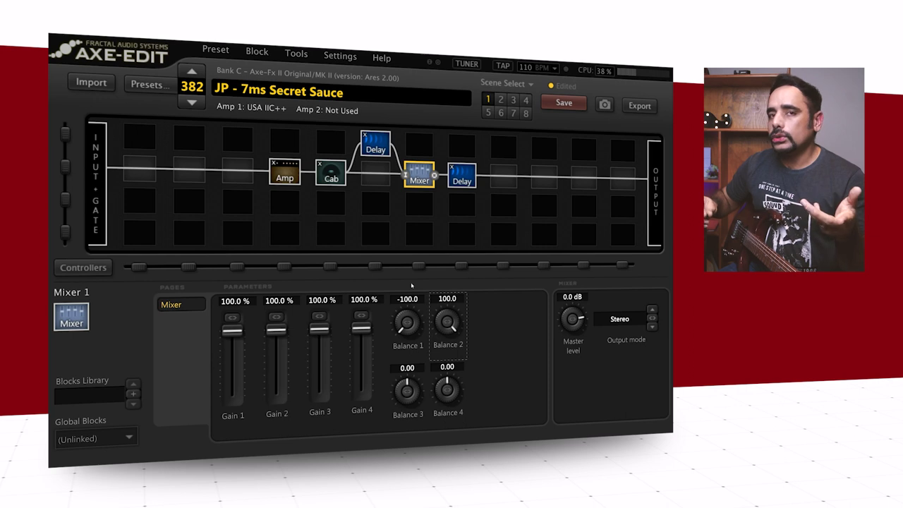
click(376, 144)
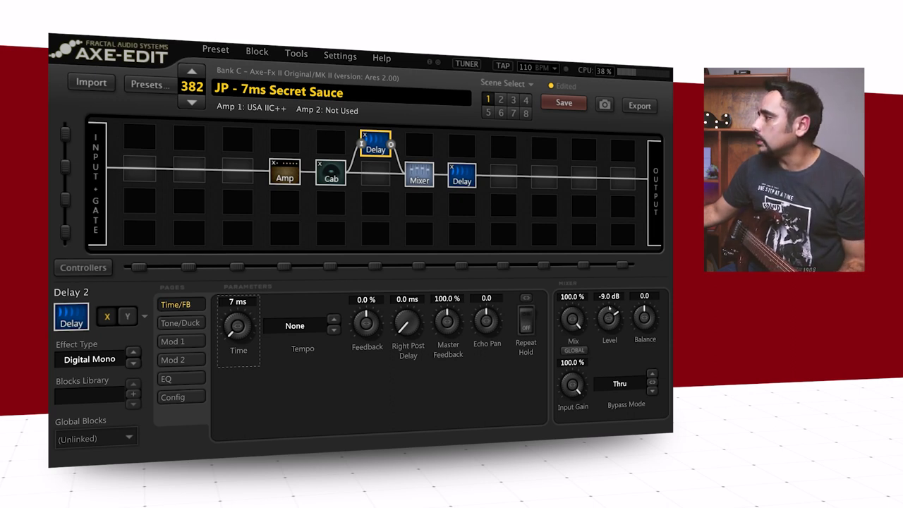
Step: Reset the upper delay's output level to 0.0 dB, then enter exactly 4.5 dB
double_click(607, 311)
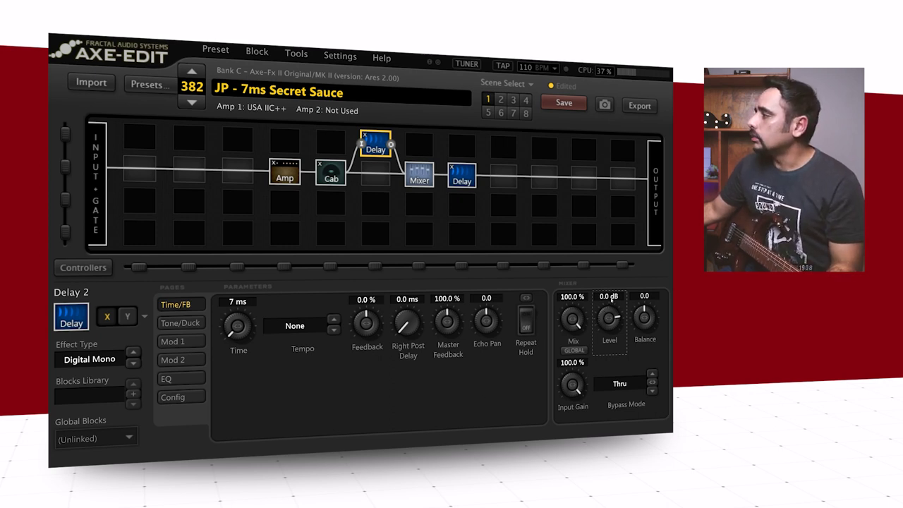
double_click(610, 299)
text(4.5)
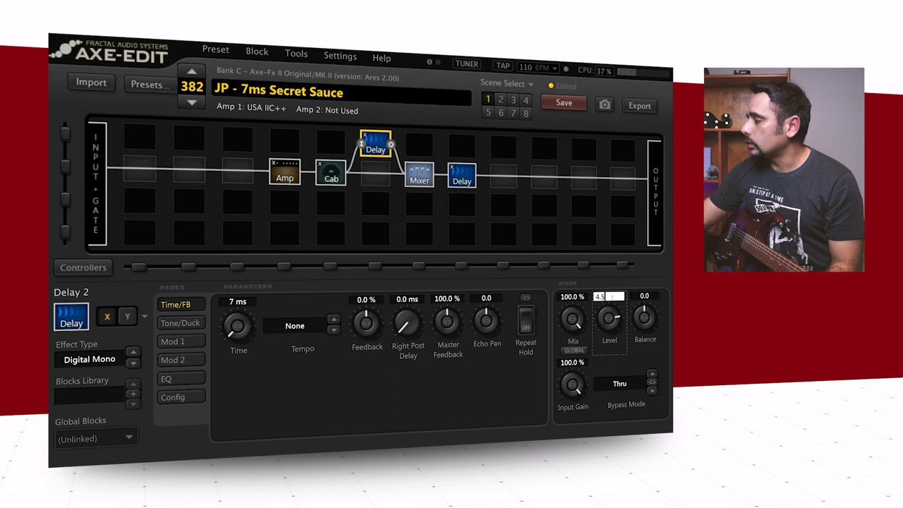
key(Return)
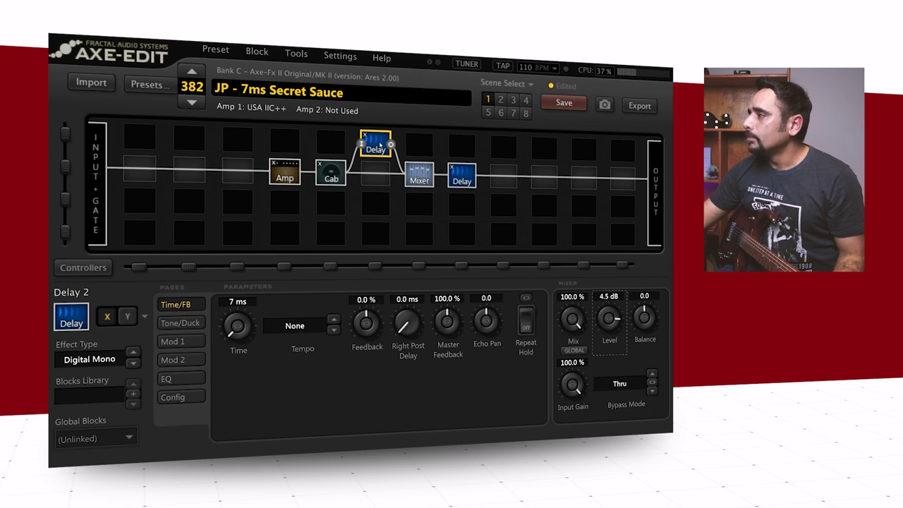
Step: Delete the parallel Delay, replace the Mixer with a shunt, and move the shunt next to Cab
key(Delete)
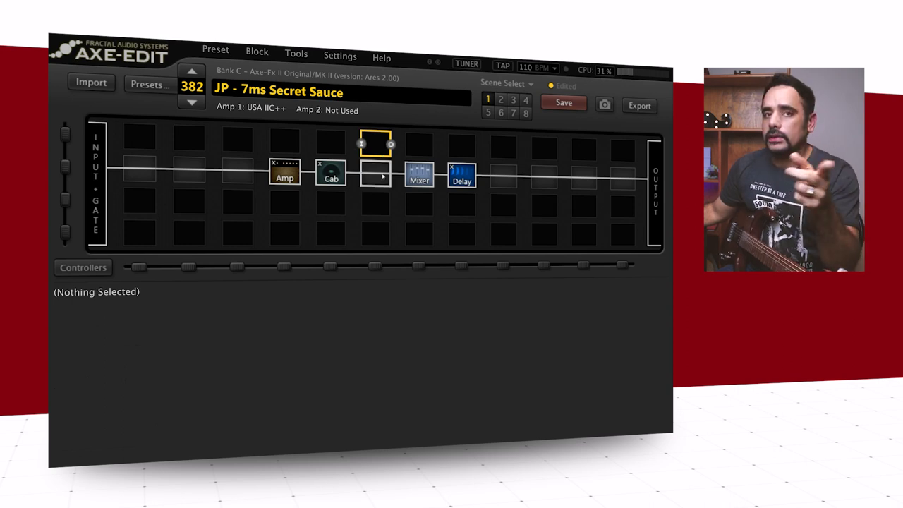
click(418, 176)
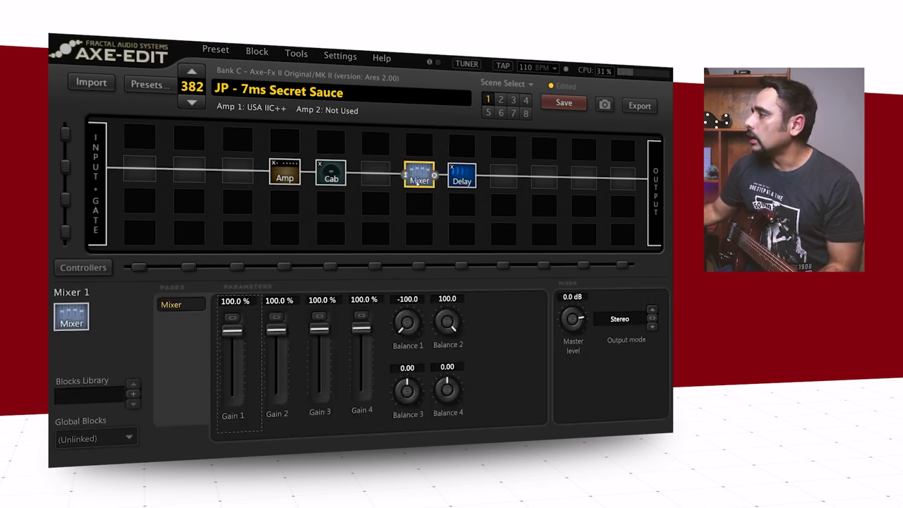
click(419, 178)
click(428, 216)
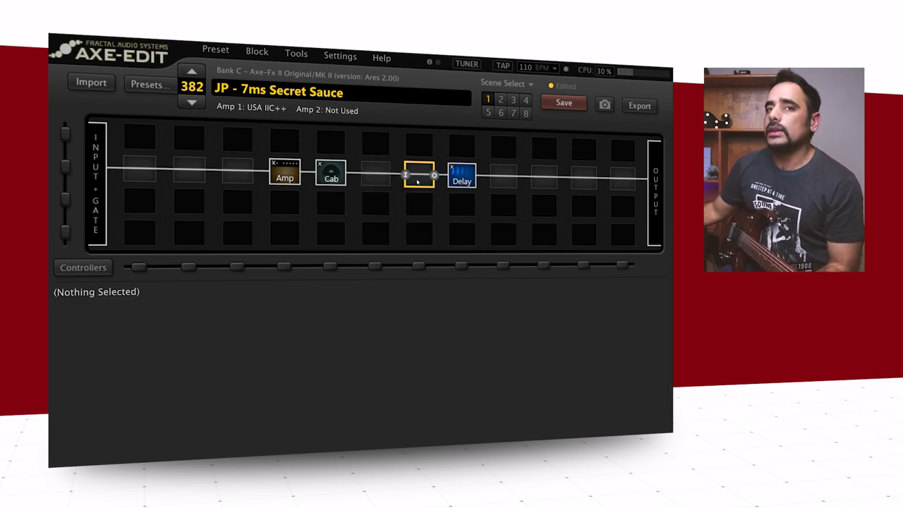
drag(417, 182, 375, 176)
Step: Insert a Pitch 1 block into the grid slot right after the Cab block
right_click(376, 176)
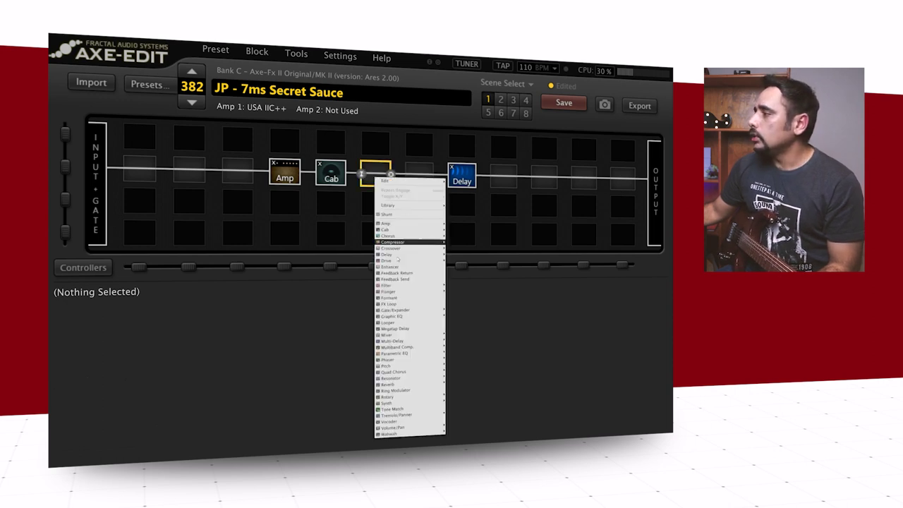
mouse_move(424, 365)
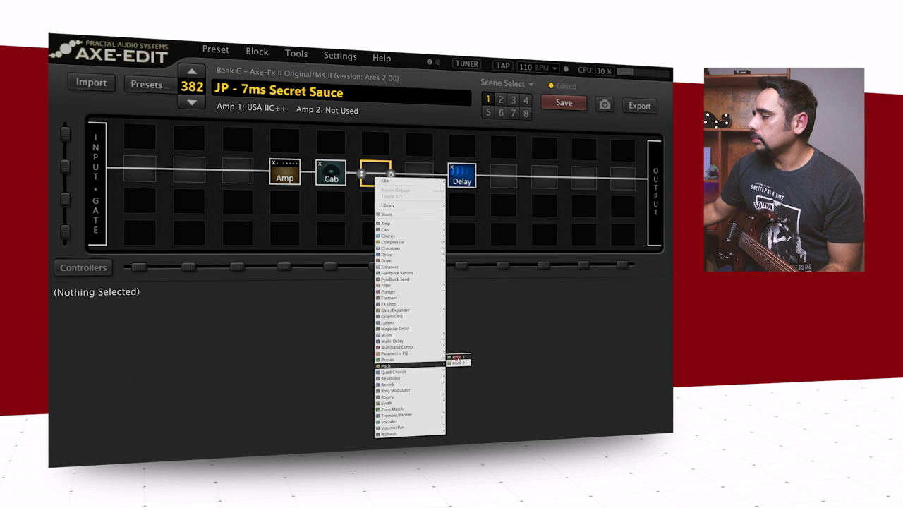
click(457, 357)
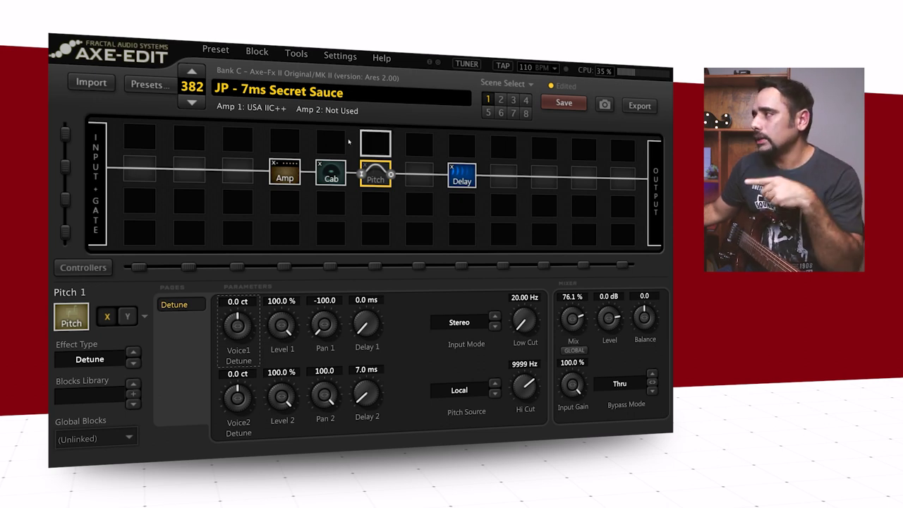
click(371, 178)
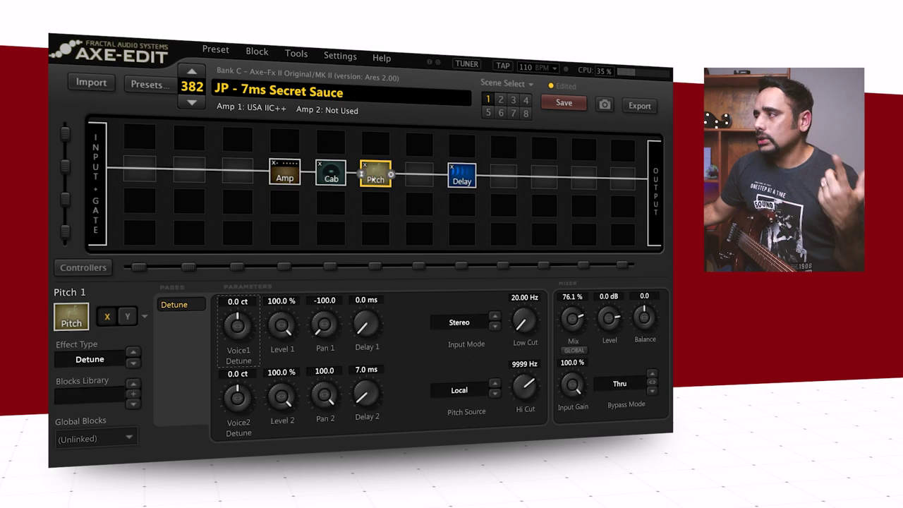